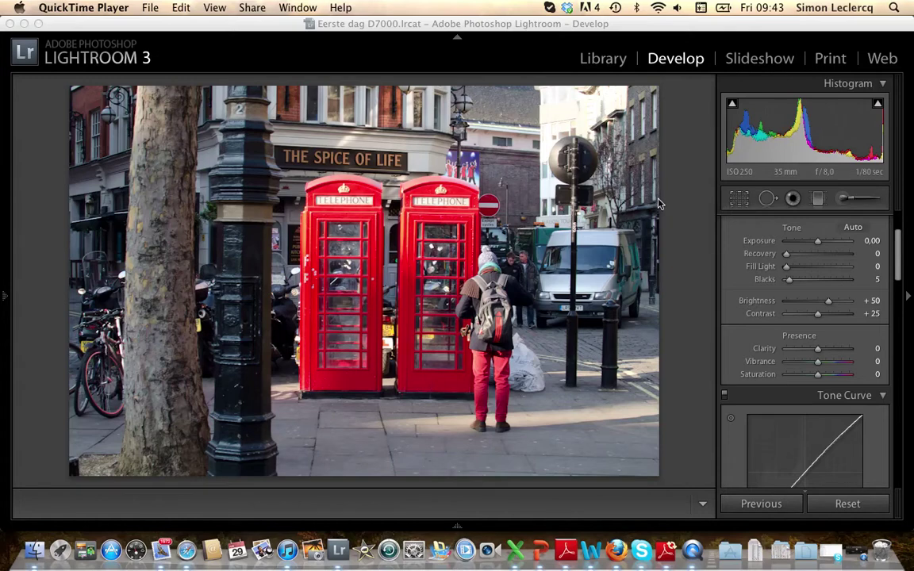
Lower the photo's saturation to −100 and switch its treatment to Black & White.
scroll(780, 296, up, 4)
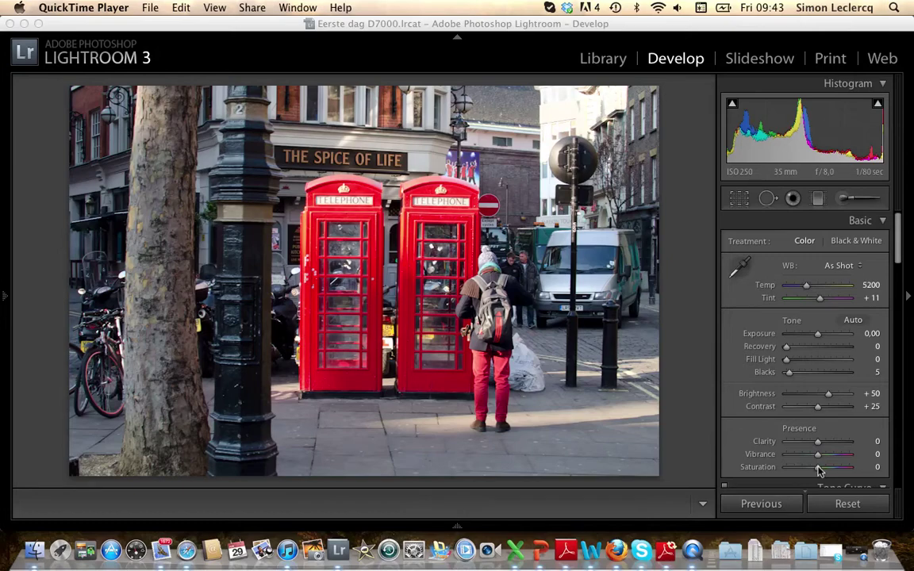
drag(819, 471, 770, 464)
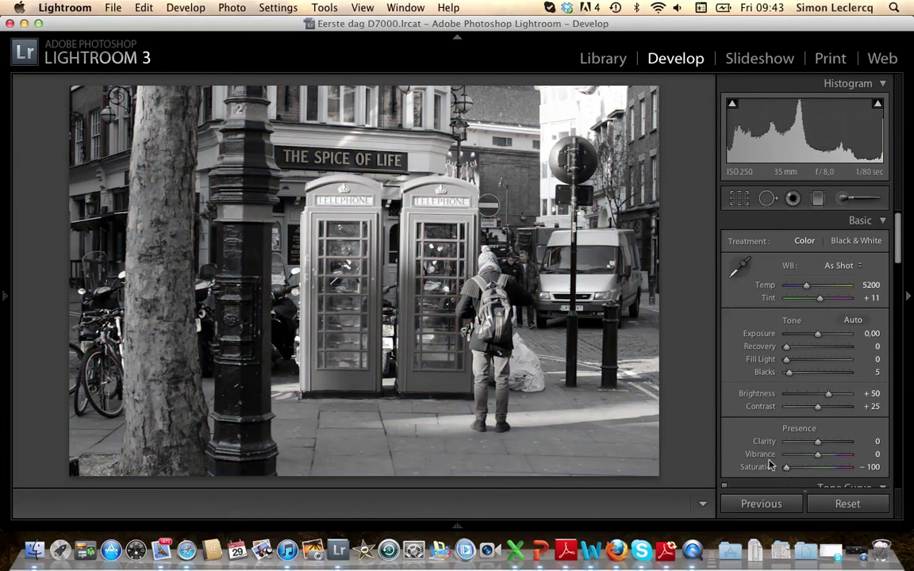
click(855, 243)
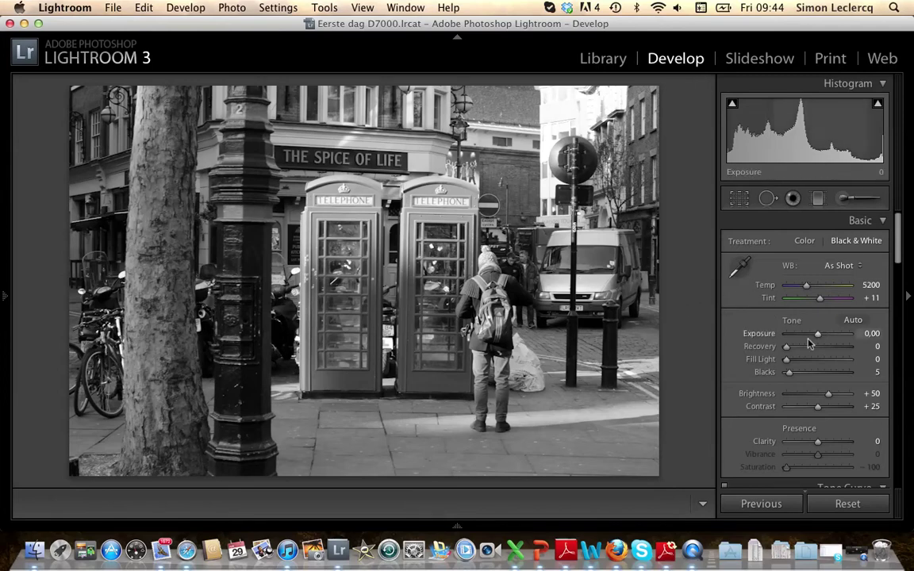
scroll(797, 342, down, 4)
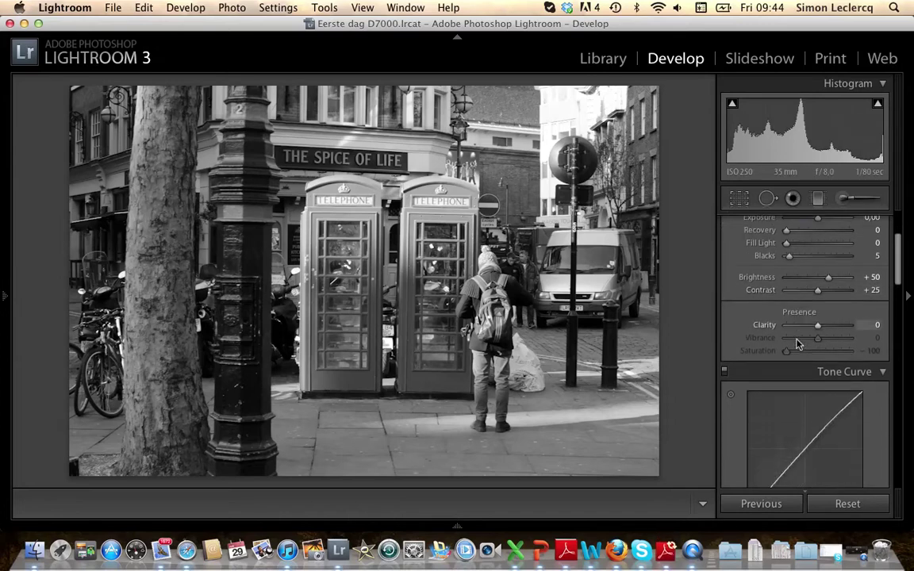
scroll(798, 343, up, 4)
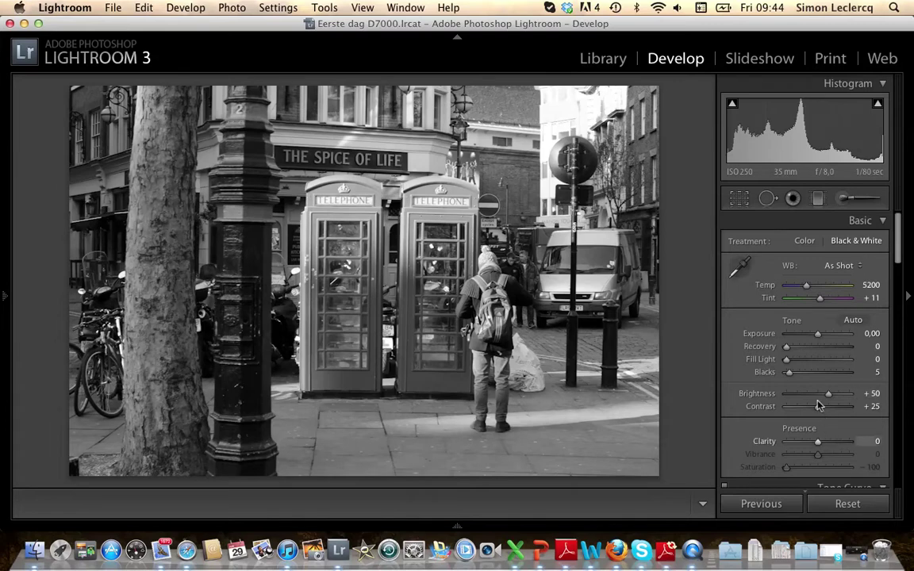
Crop the photo slightly inward at the Original aspect ratio, reposition the image within the frame, and apply the crop.
click(739, 200)
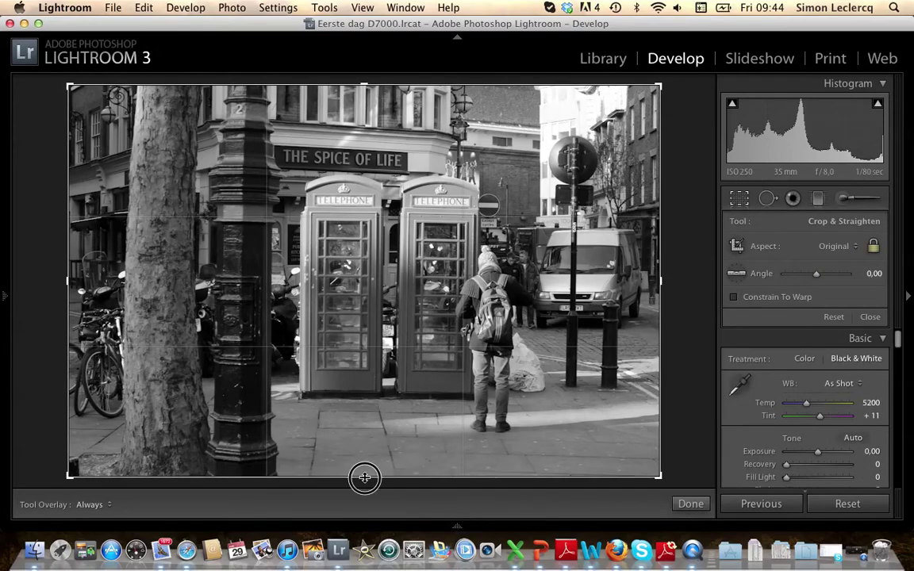
drag(363, 473, 364, 464)
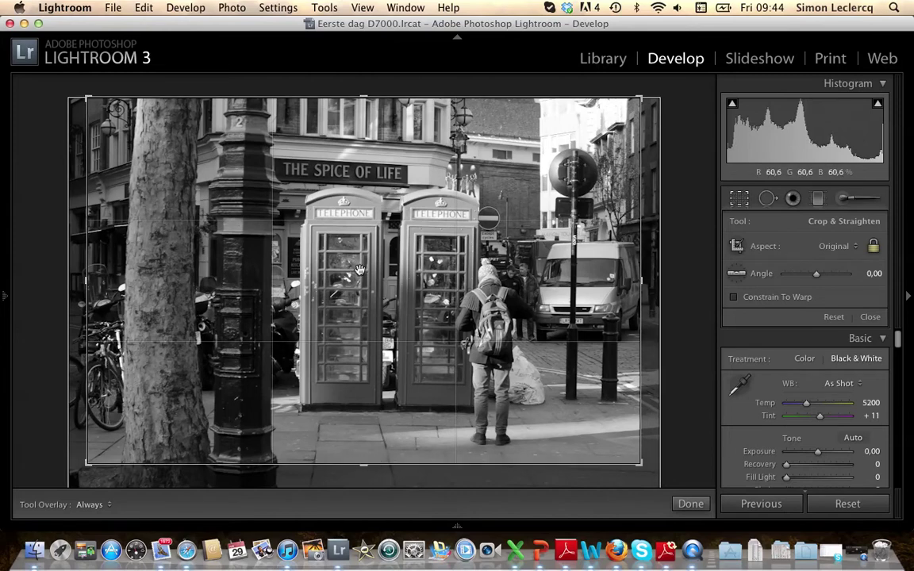
drag(353, 272, 346, 265)
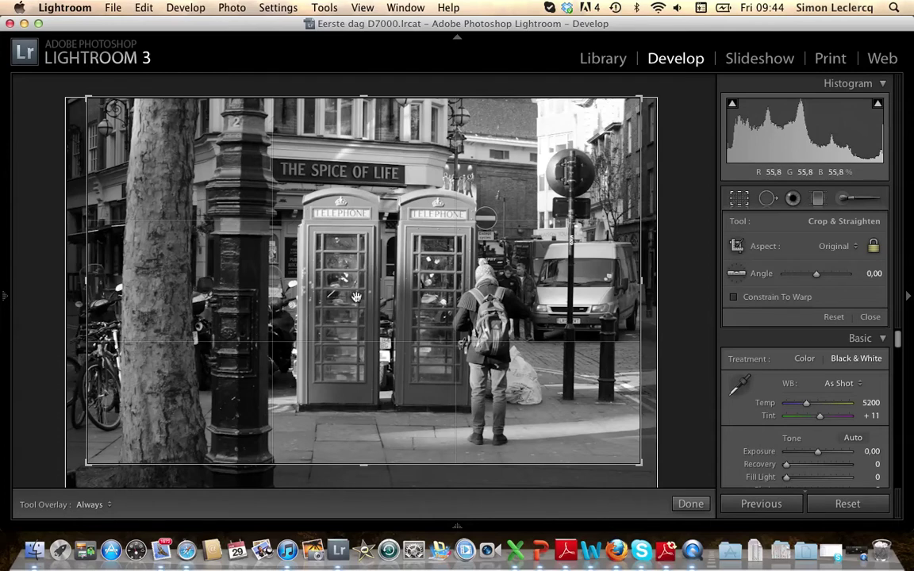
mouse_move(403, 296)
mouse_down()
mouse_move(402, 287)
mouse_move(404, 294)
mouse_up()
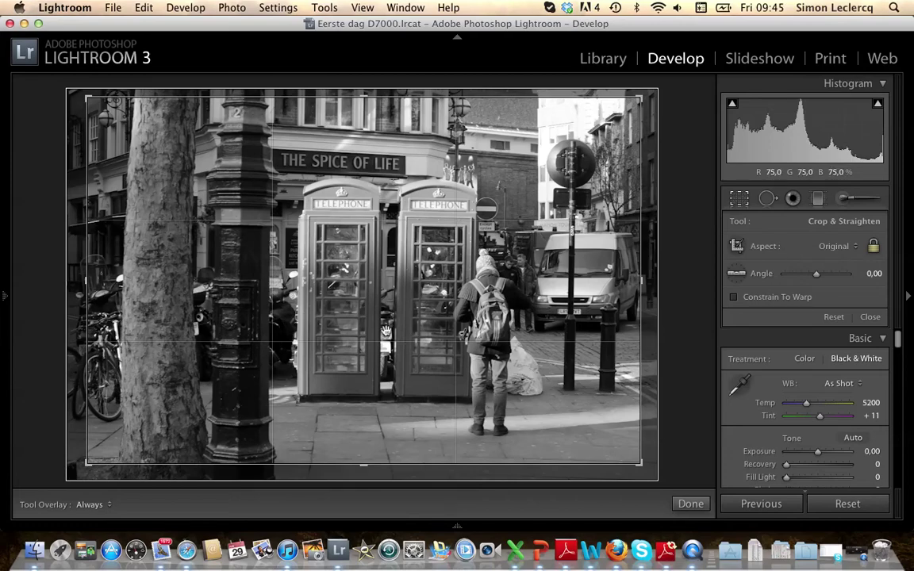
key(Return)
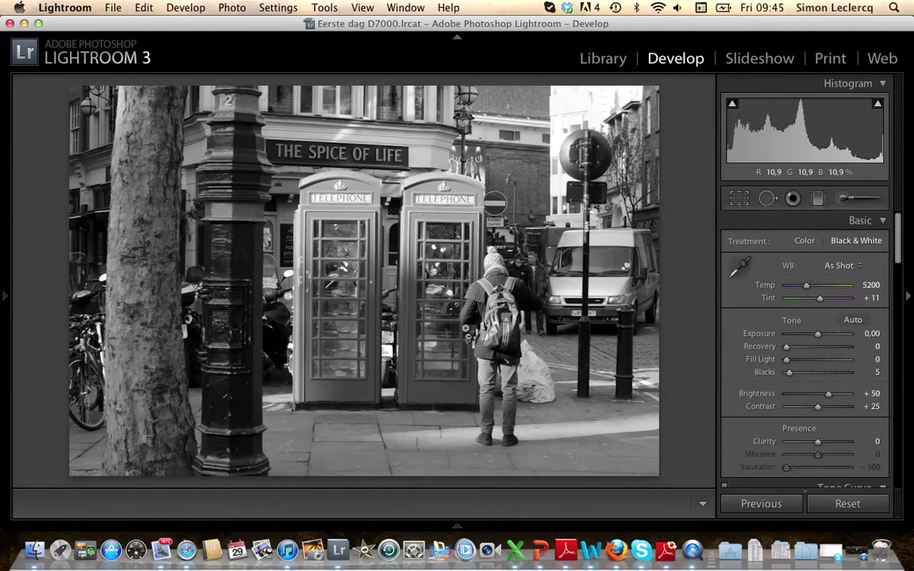
Reopen the crop, shift the image slightly left within the frame, and apply it.
click(738, 199)
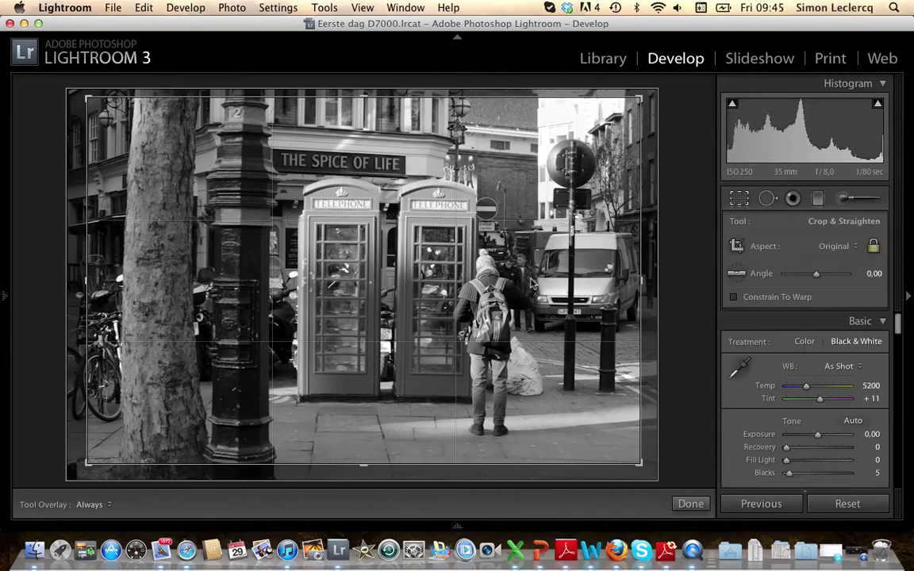
drag(532, 284, 493, 290)
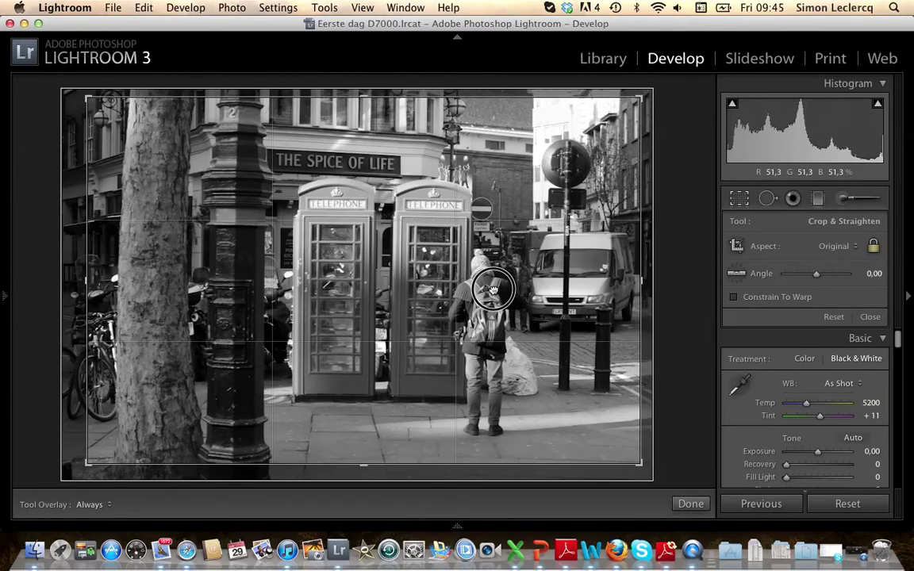
key(Return)
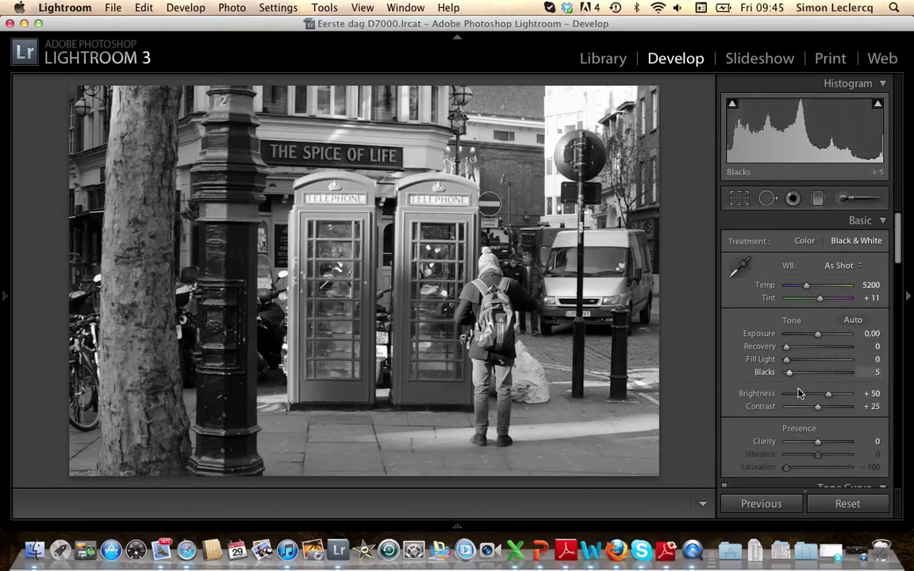
Set the photo's contrast to +86 and its clarity to +84.
click(834, 406)
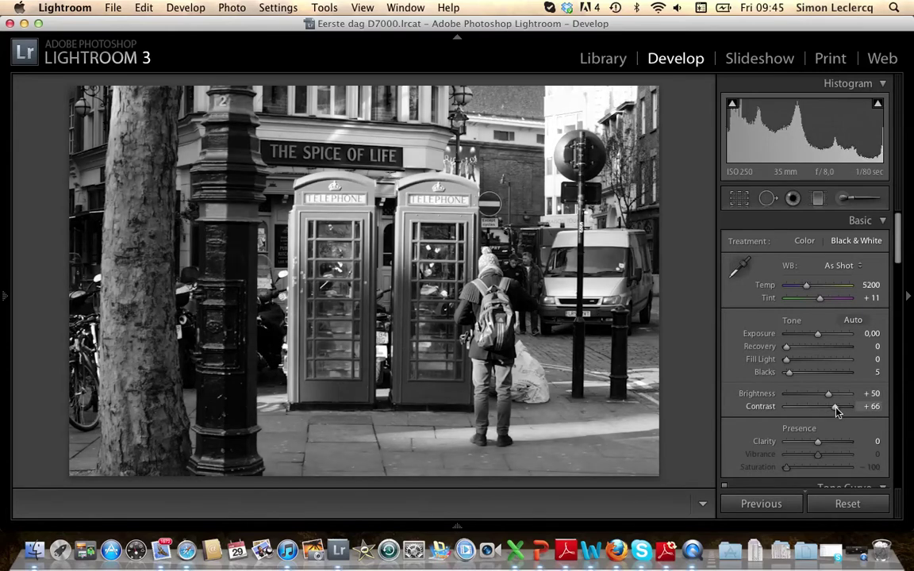
click(843, 407)
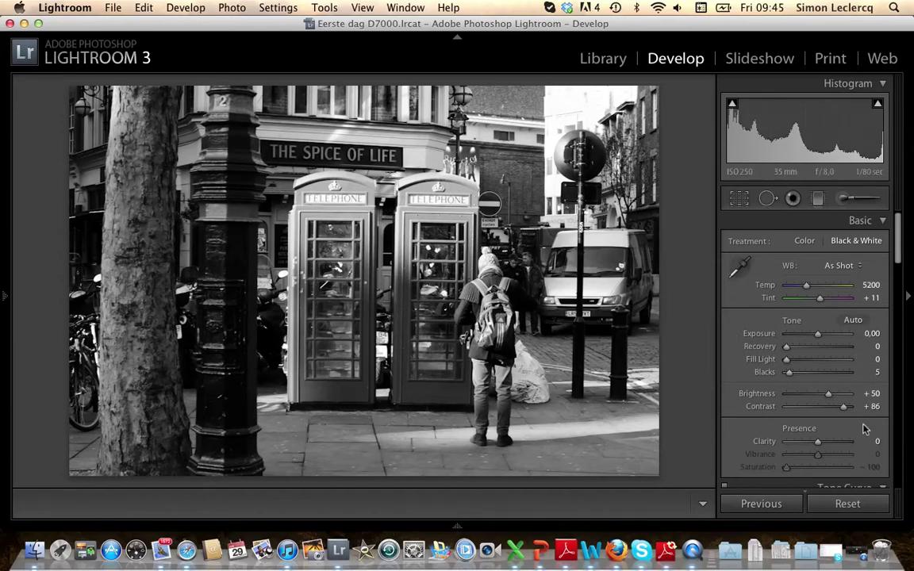
click(830, 442)
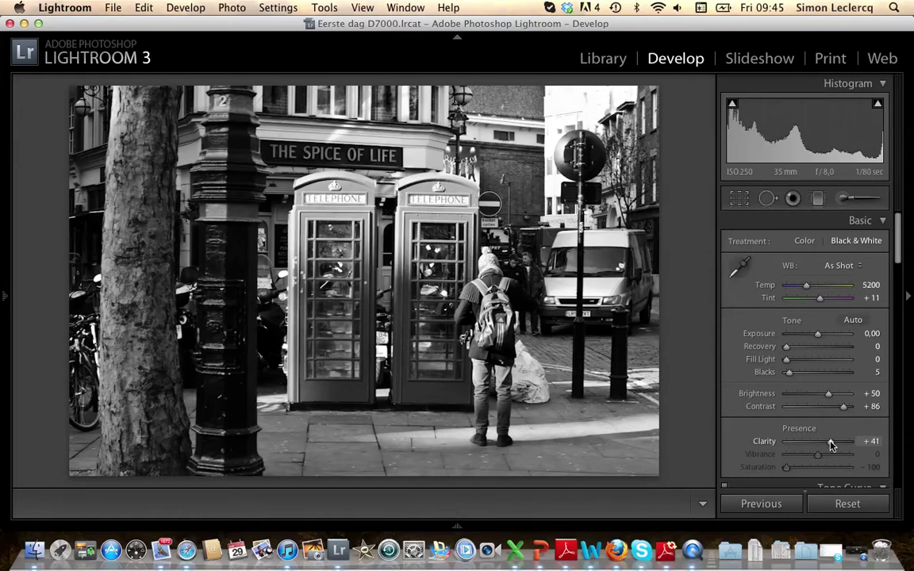
click(845, 444)
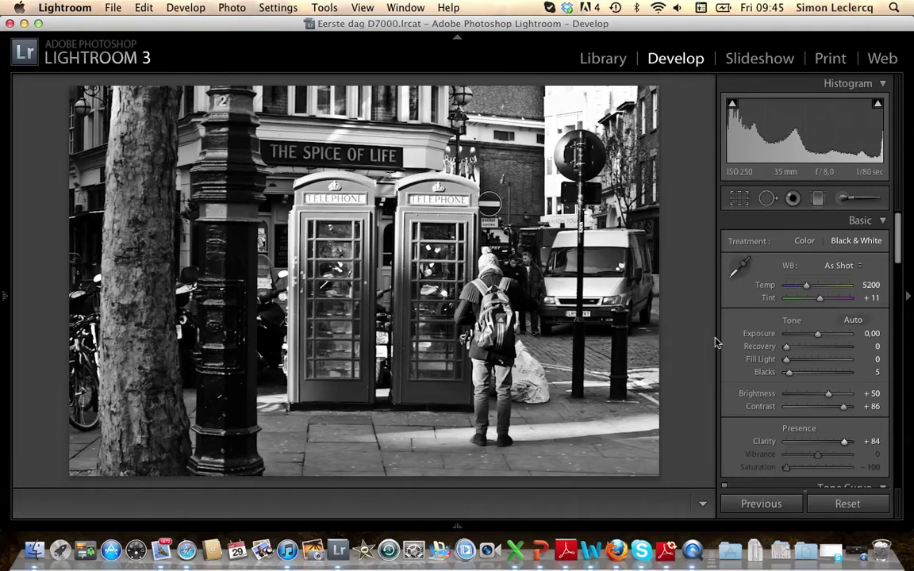
Set Red to −13 in the Black & White Mix to darken the telephone boxes.
scroll(774, 369, down, 10)
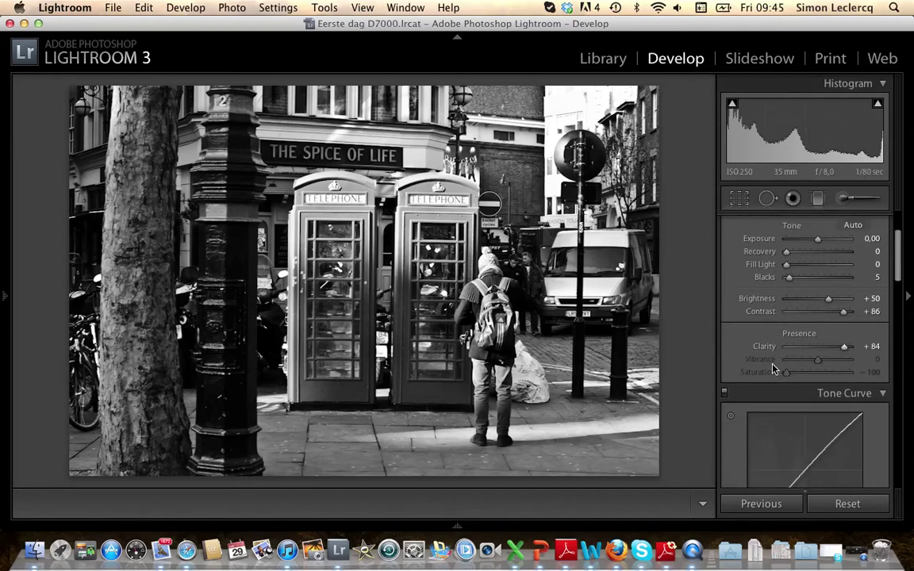
scroll(773, 369, down, 5)
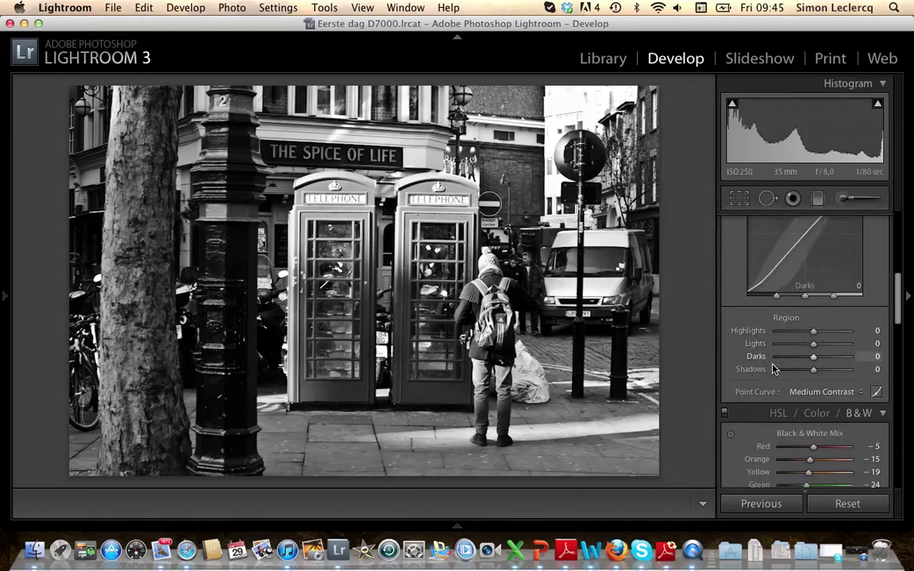
scroll(773, 369, down, 1)
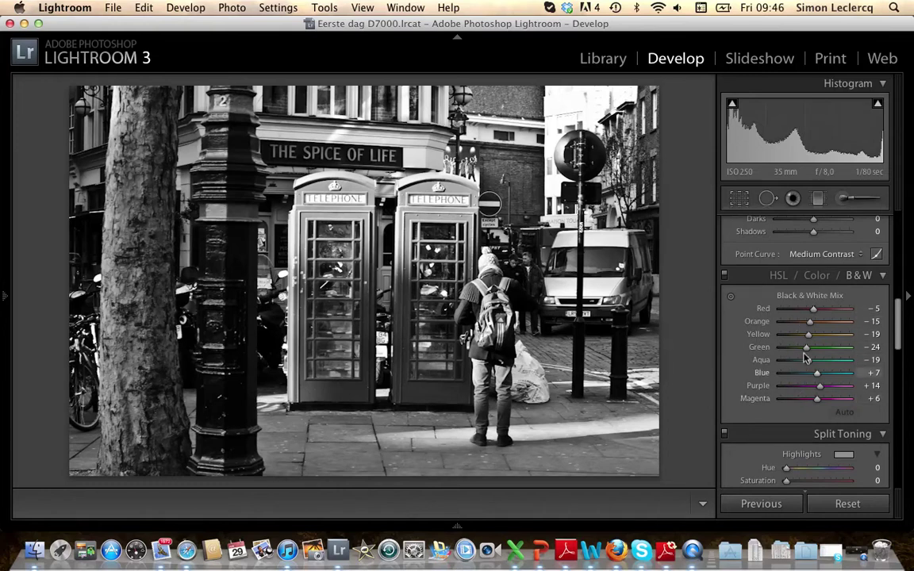
click(813, 312)
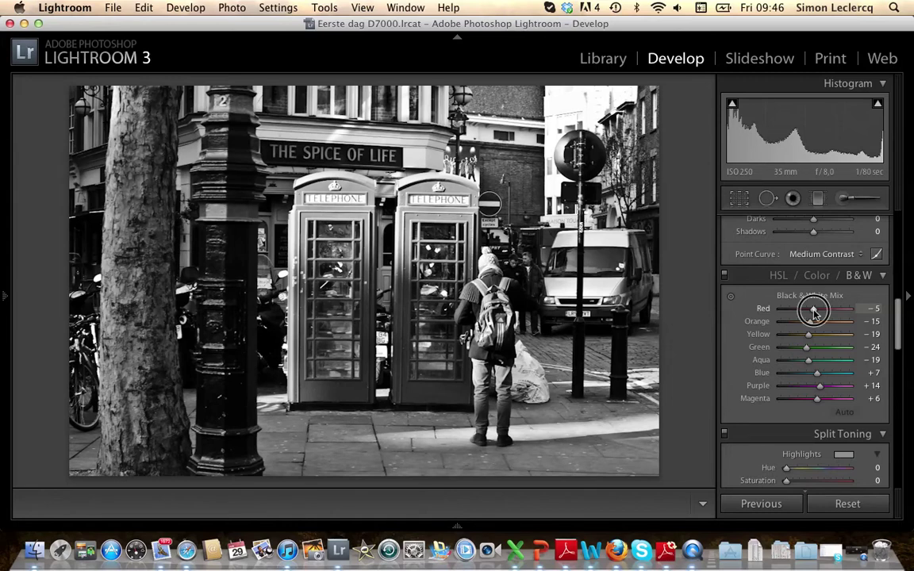
mouse_move(813, 312)
mouse_down()
mouse_move(745, 322)
mouse_move(902, 308)
mouse_move(809, 311)
mouse_up()
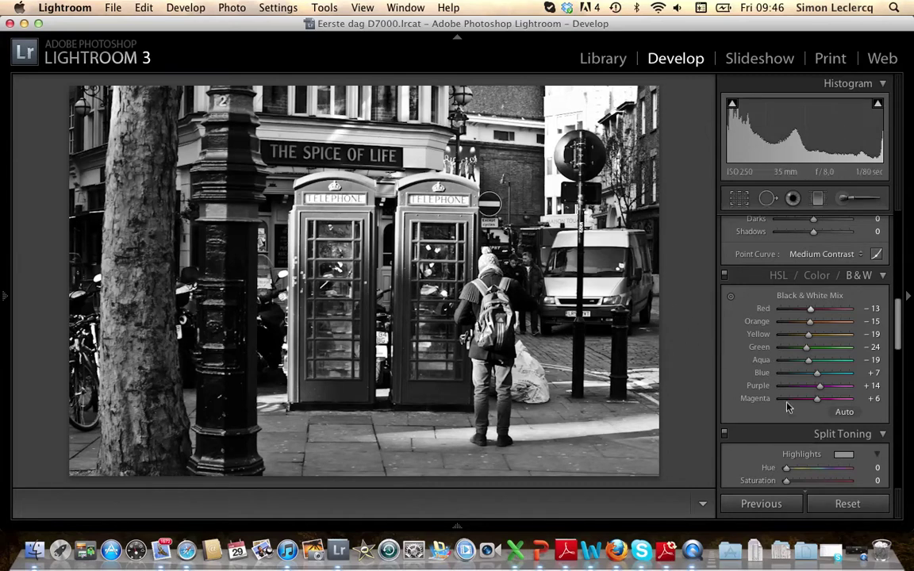
Reset all adjustments to compare with the original colour photo, and undo the reset.
click(847, 507)
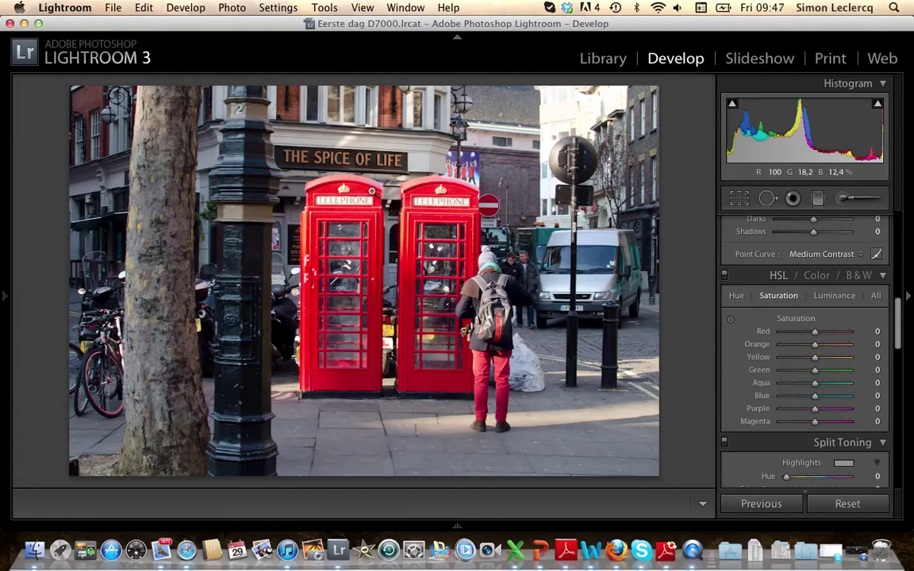
key(super+z)
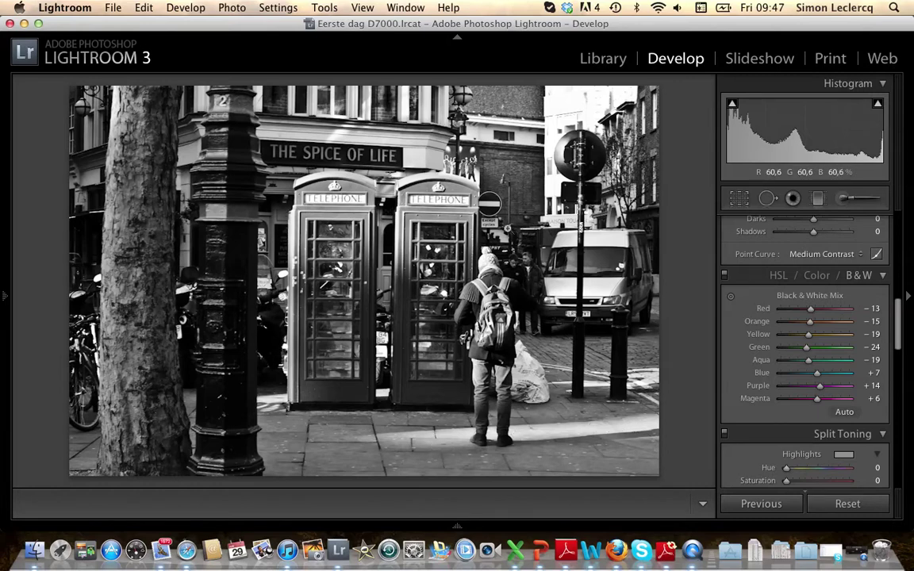
Set the photo's blacks to 10 and raise its contrast to +93.
scroll(762, 323, up, 1)
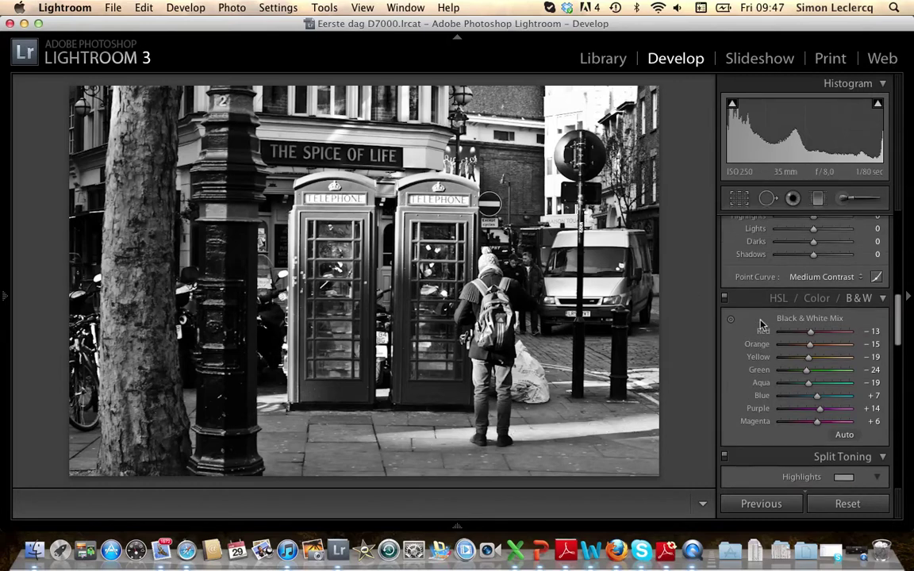
scroll(762, 324, up, 10)
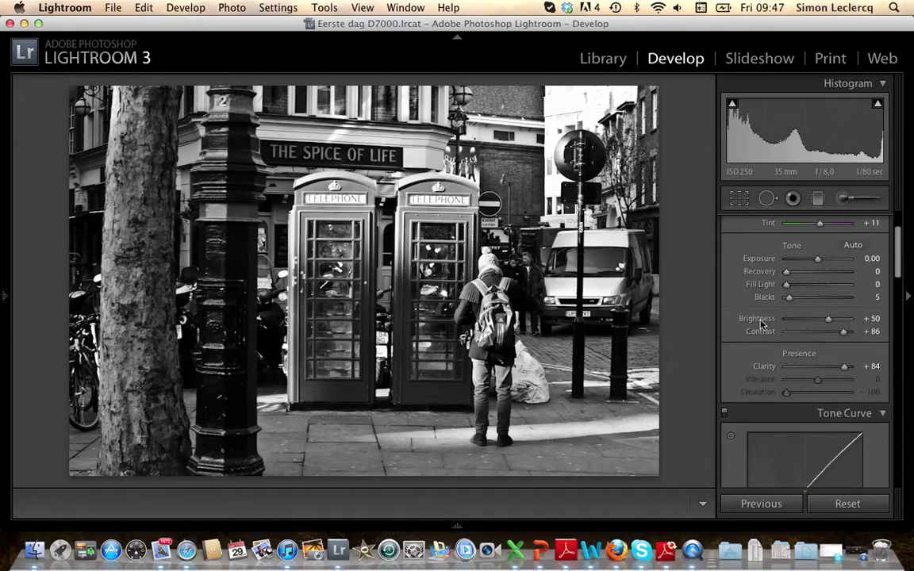
scroll(760, 321, up, 2)
click(789, 349)
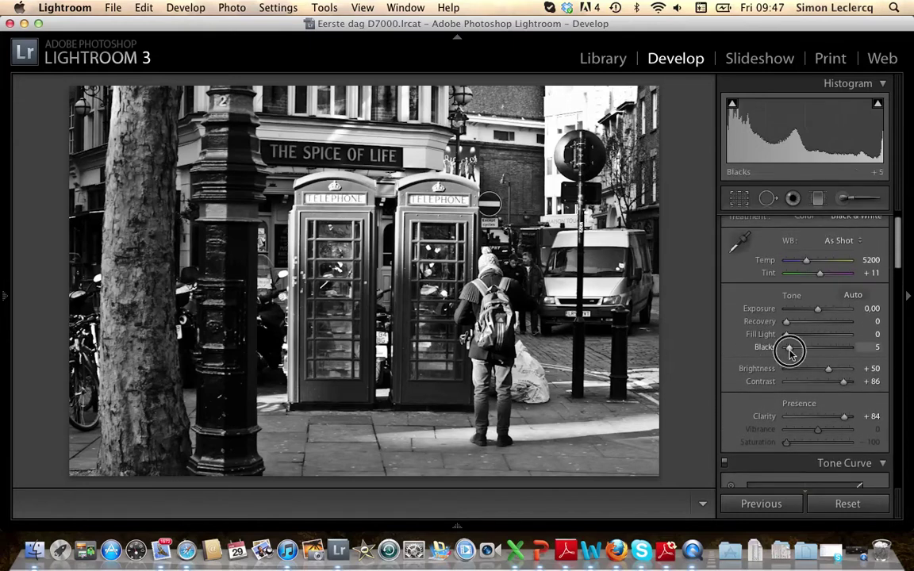
drag(790, 349, 792, 352)
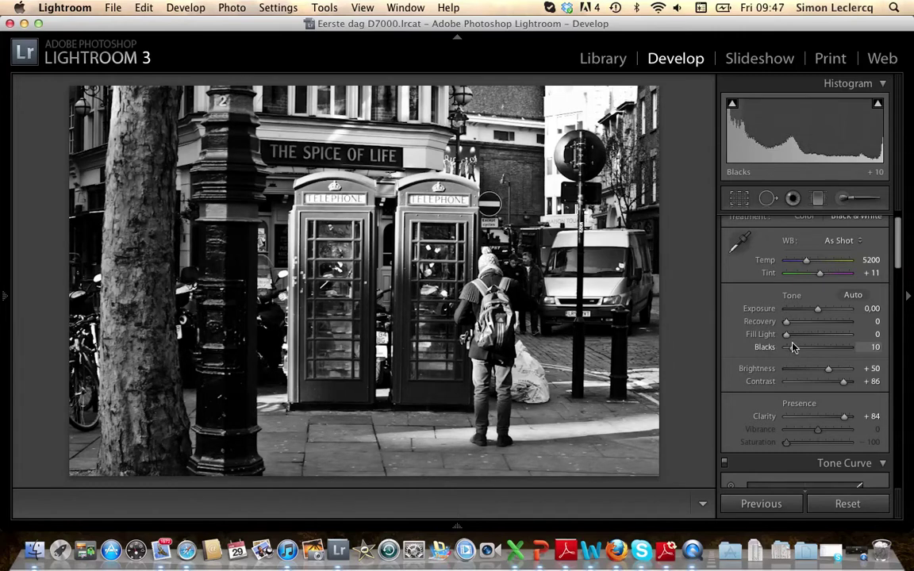
click(843, 382)
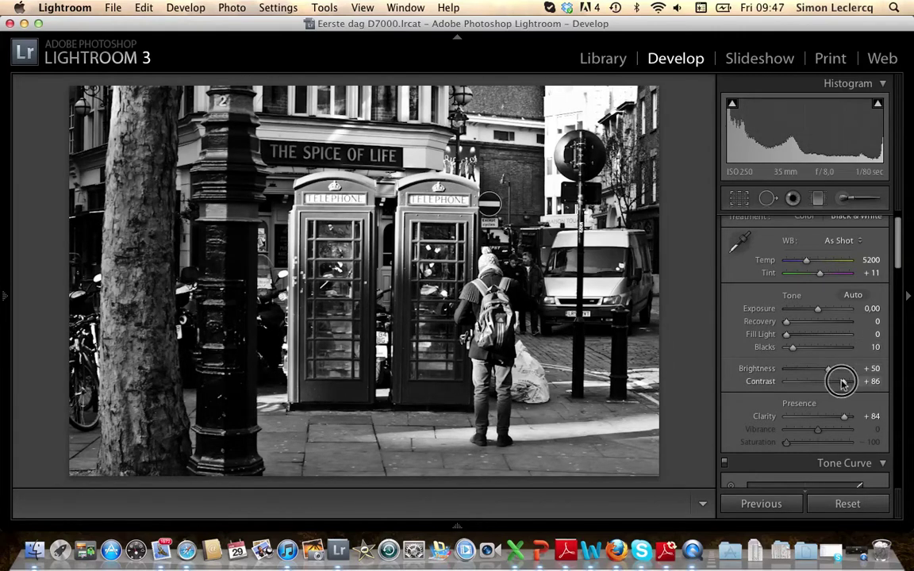
drag(843, 382, 845, 382)
Raise the Highlights region of the tone curve slightly.
scroll(763, 322, down, 2)
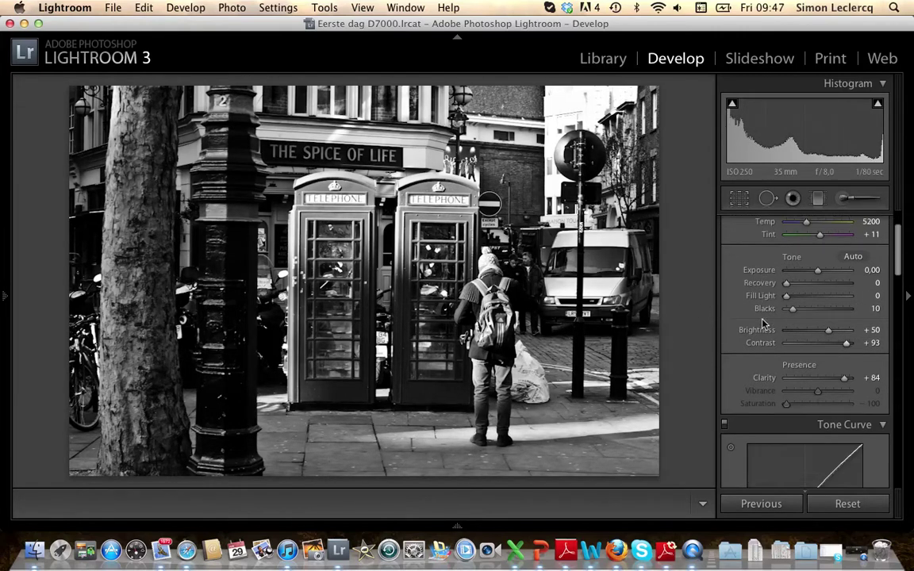
scroll(763, 321, down, 10)
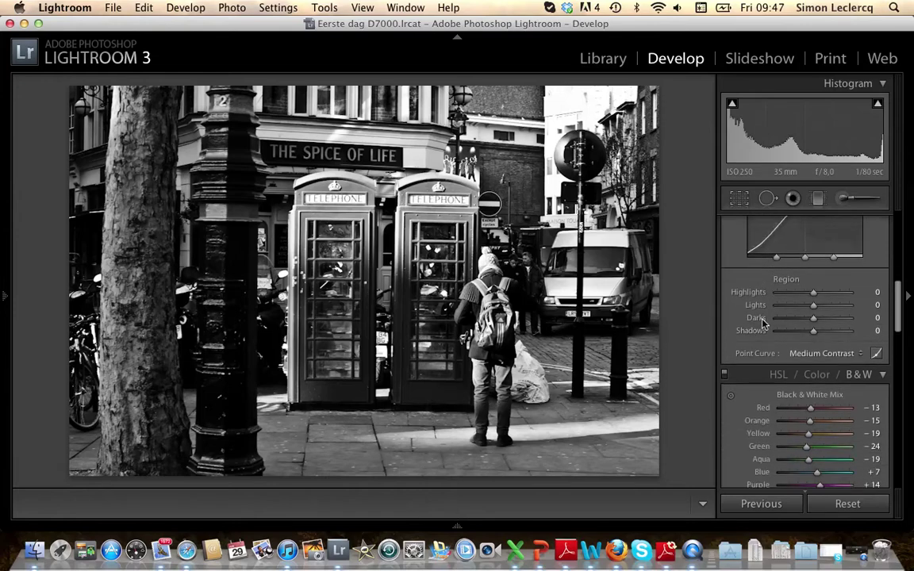
drag(813, 293, 824, 295)
Paint a new Adjustment Brush mask with brush size 9 over the lettering of the "THE SPICE OF LIFE" sign and hide its overlay.
scroll(785, 284, up, 10)
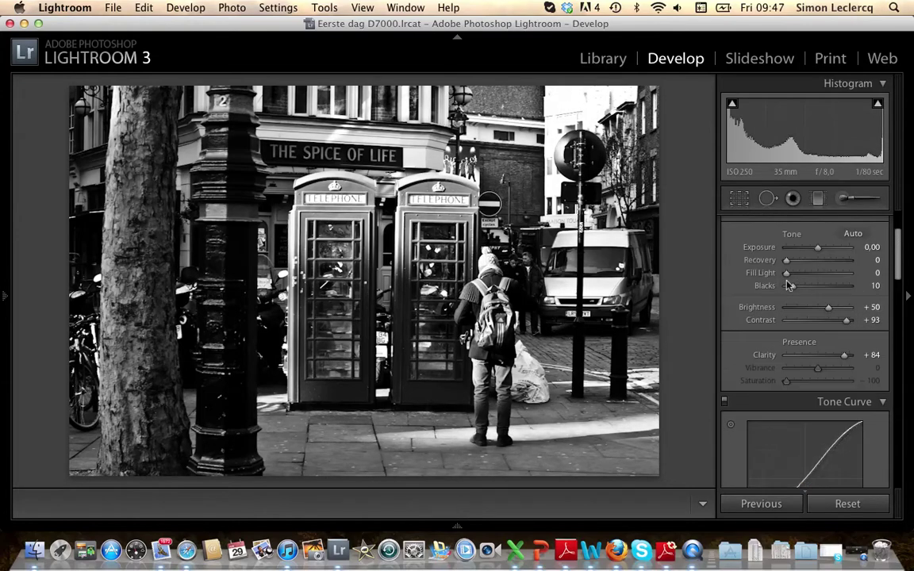
scroll(788, 286, up, 3)
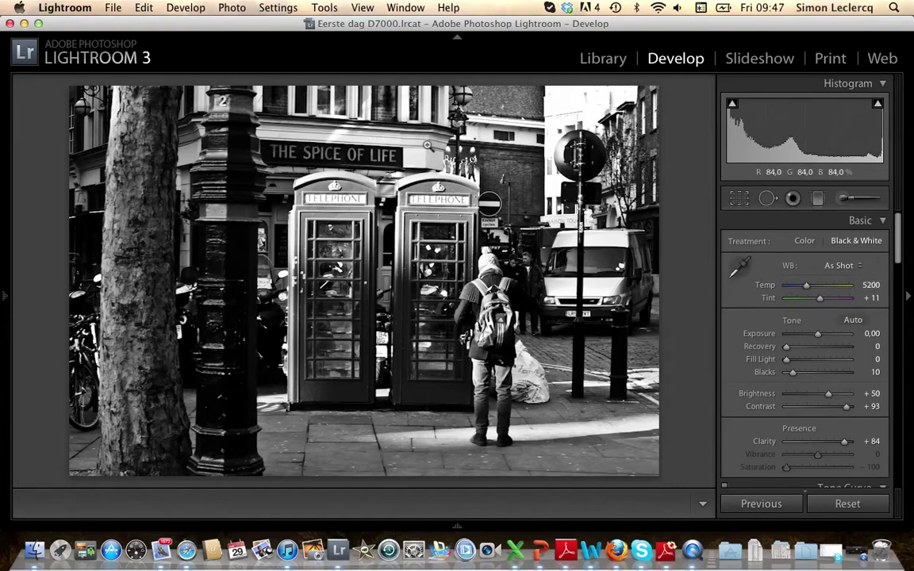
click(843, 200)
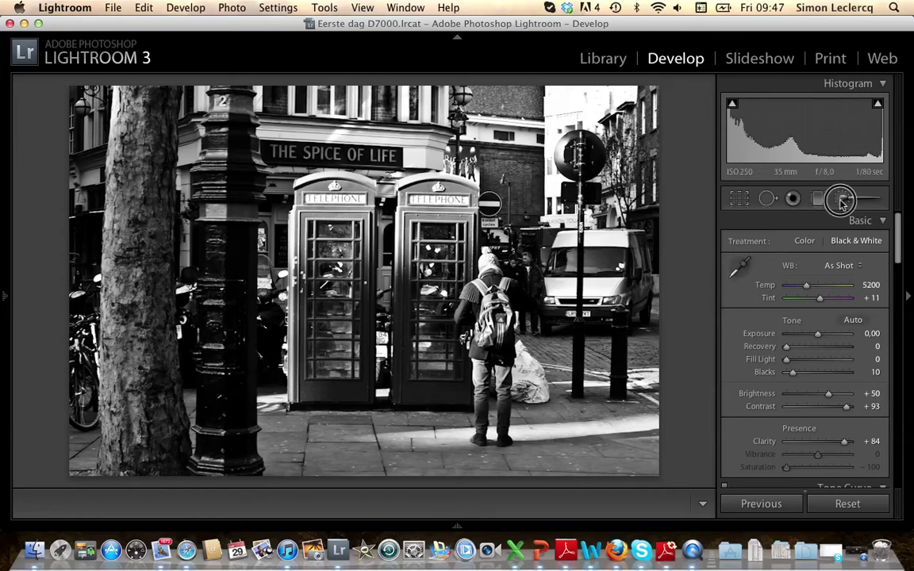
click(317, 147)
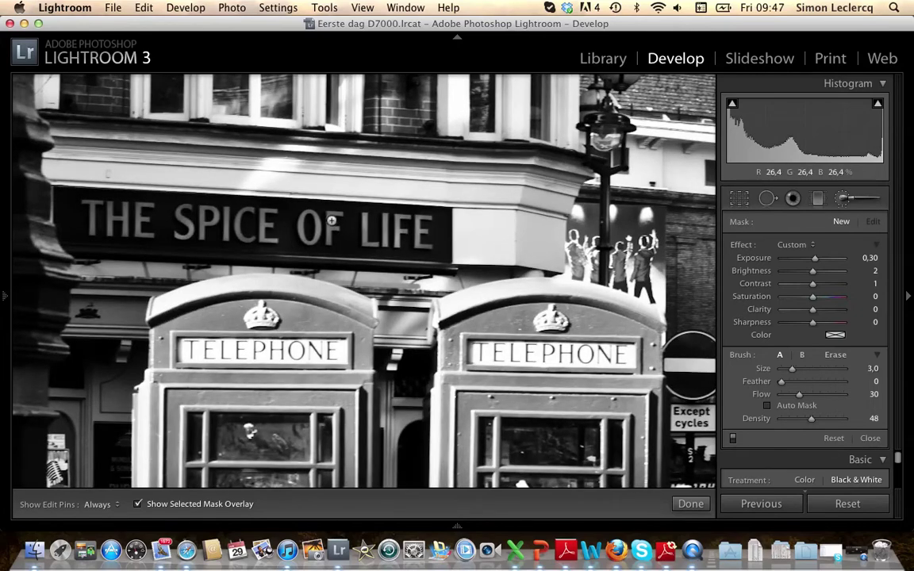
scroll(329, 221, up, 5)
key(h)
mouse_move(321, 225)
mouse_down()
mouse_move(430, 228)
mouse_move(421, 239)
mouse_move(286, 239)
mouse_move(261, 232)
mouse_move(310, 217)
mouse_move(332, 222)
mouse_move(120, 206)
mouse_move(82, 212)
mouse_move(91, 226)
mouse_move(255, 234)
mouse_move(88, 216)
mouse_move(123, 219)
mouse_up()
key(h)
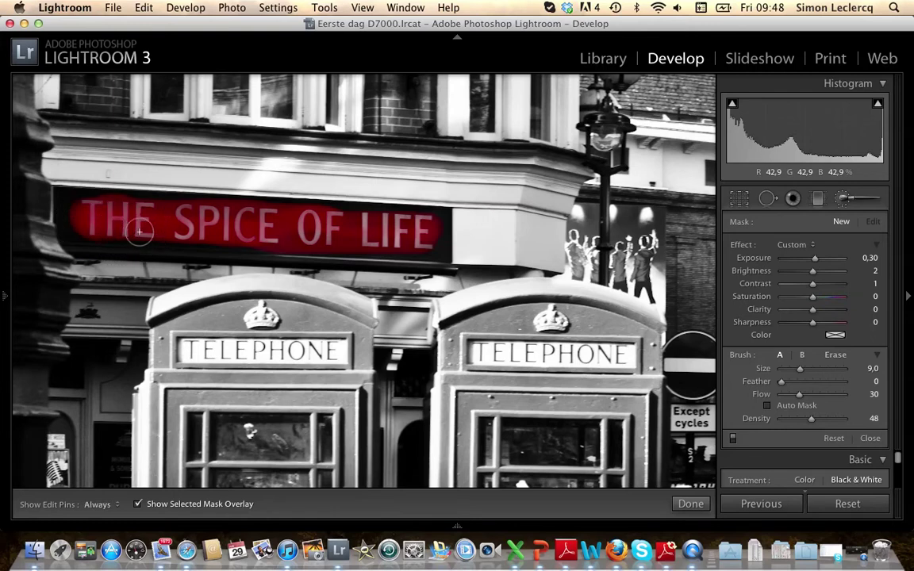
key(o)
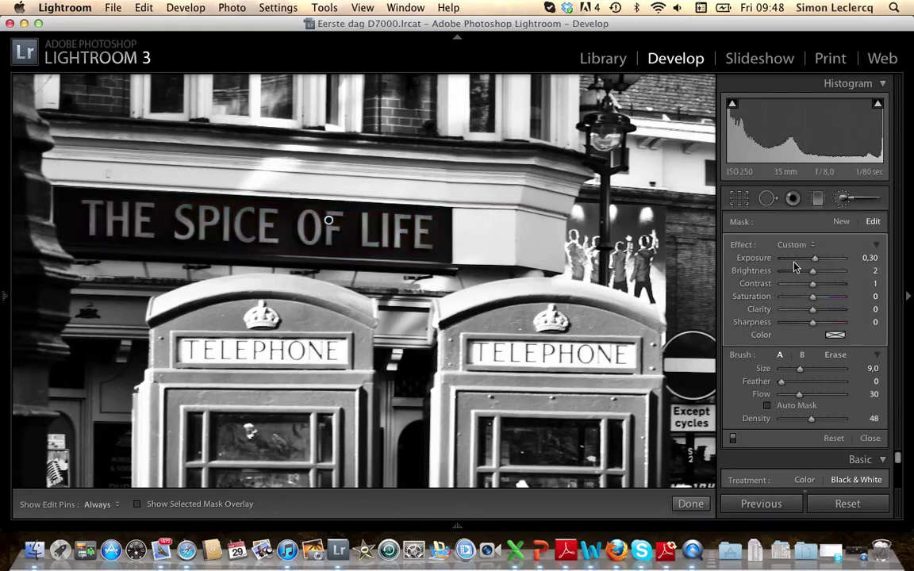
Set the sign mask's exposure to 1.73 and contrast to 32, and finish the brush edit.
drag(814, 259, 826, 262)
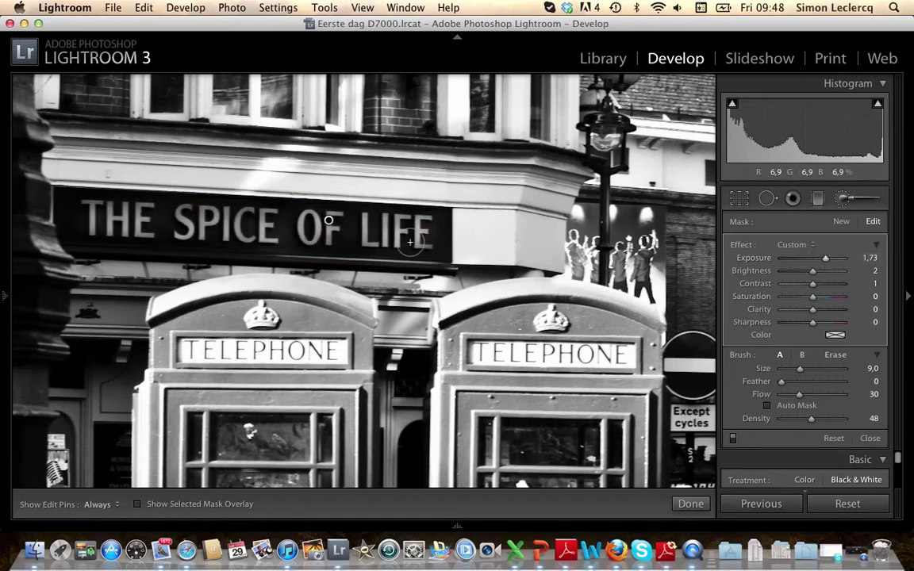
key(h)
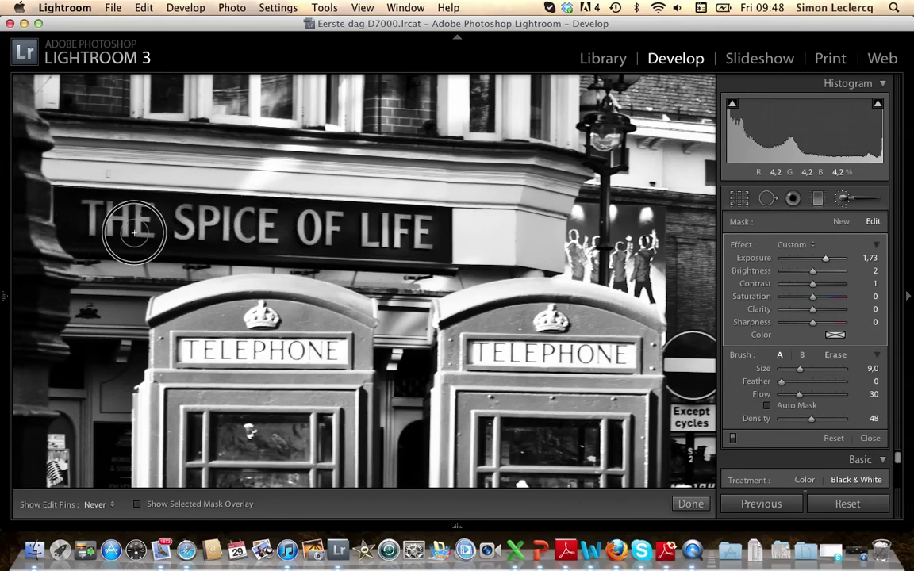
key(h)
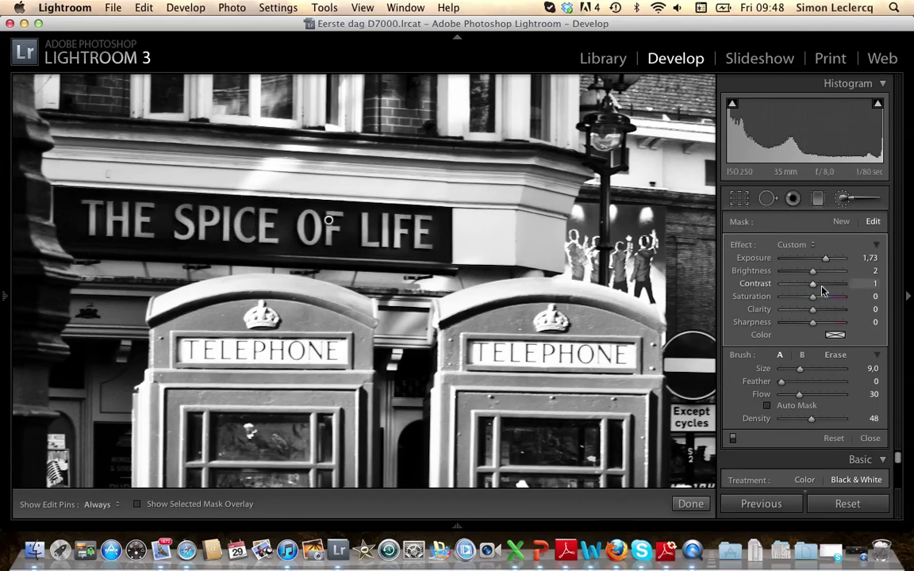
drag(813, 286, 822, 287)
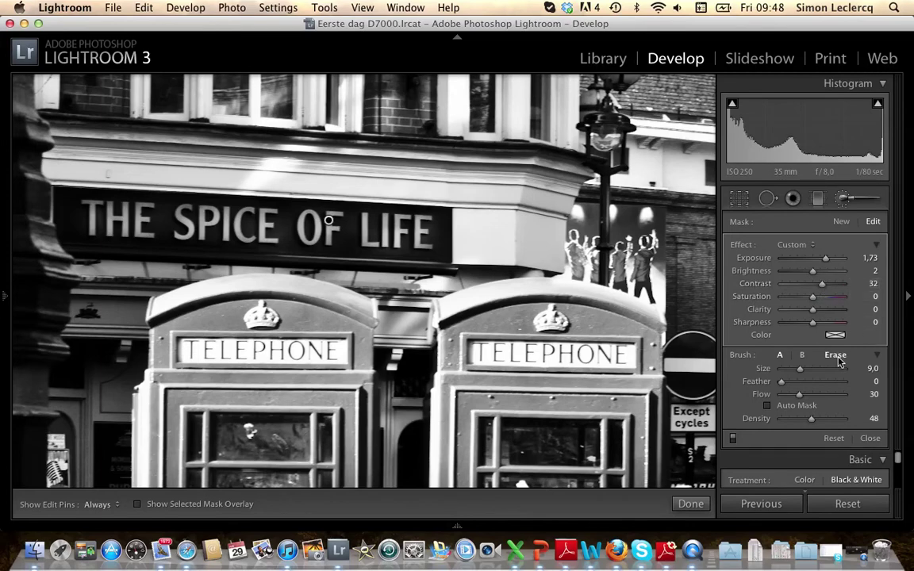
click(870, 438)
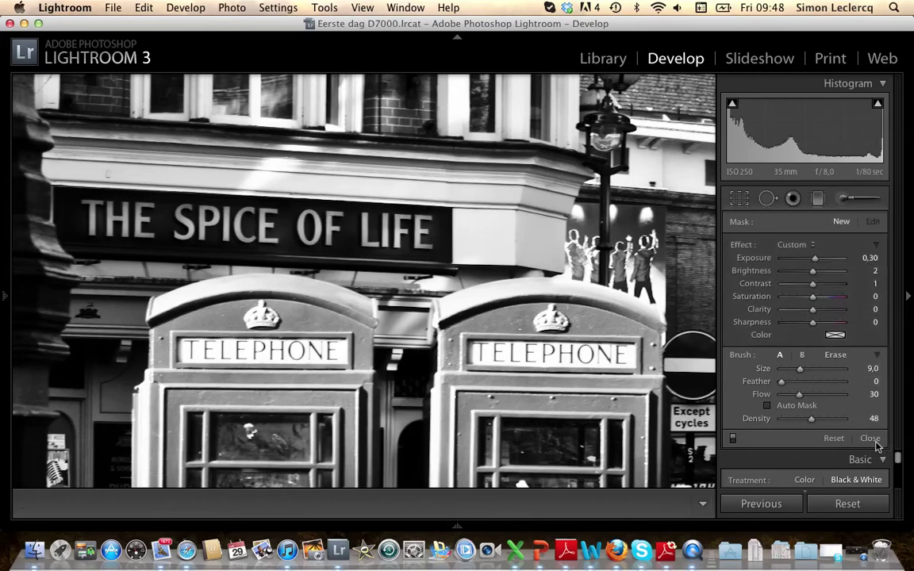
click(558, 248)
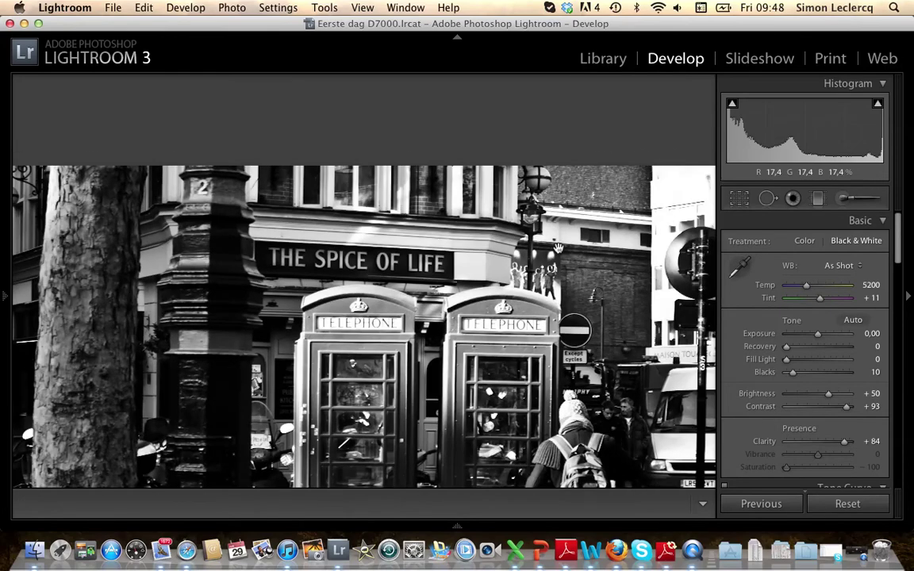